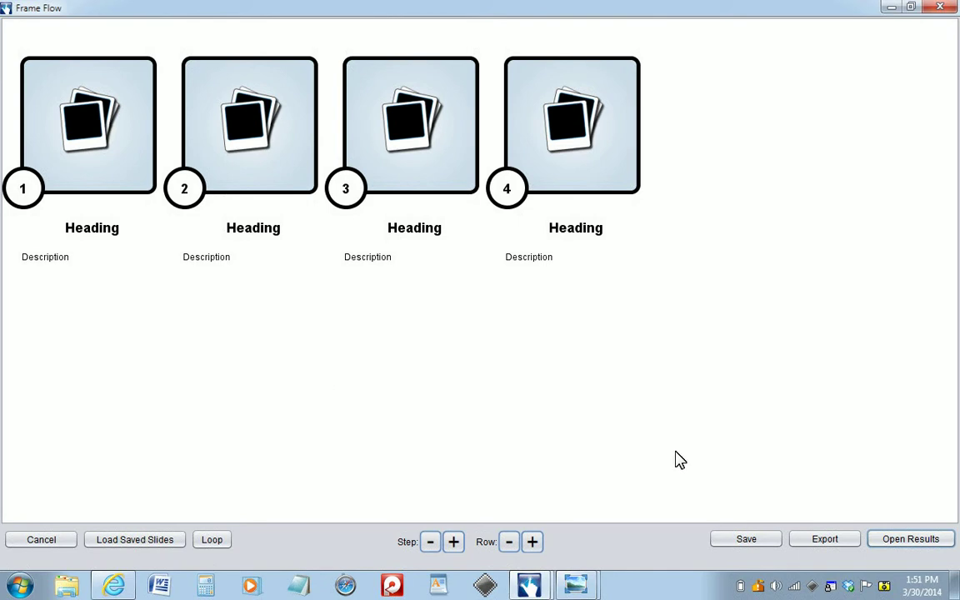
- Bring the TAold.jpg e-mail flowchart forward in Windows Photo Viewer
{"action": "mouse_move", "coordinate": [587, 593]}
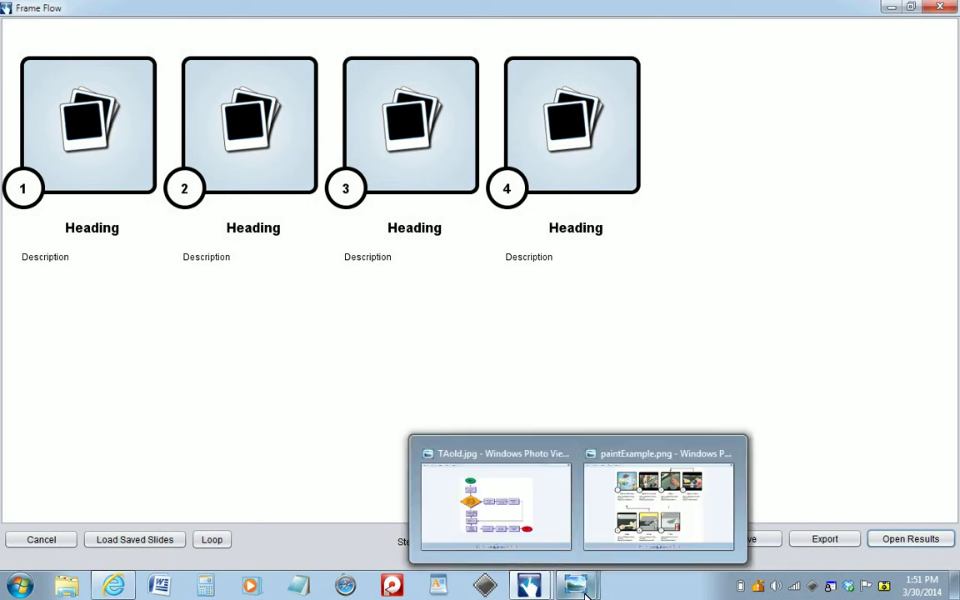
{"action": "left_click", "coordinate": [552, 544]}
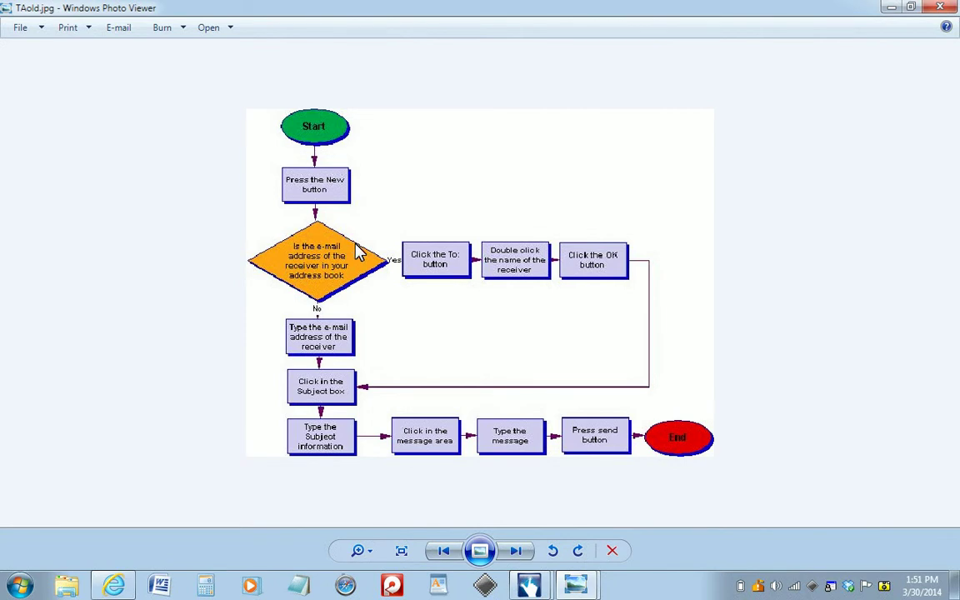
- Minimize the flowchart viewer to return to the four-slide Frame Flow storyboard
{"action": "left_click", "coordinate": [890, 10]}
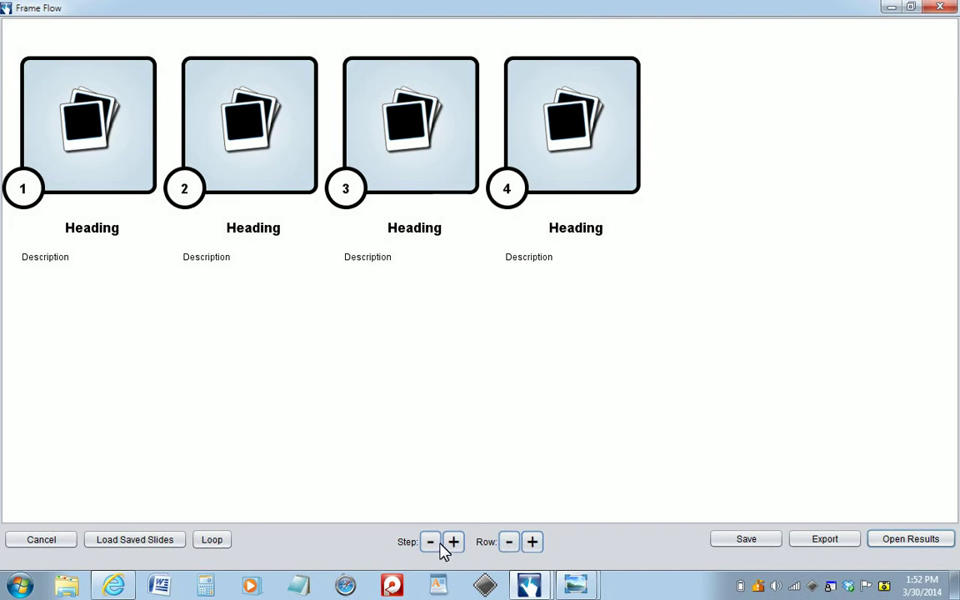
- Add a second slide row and load Step1_GatherMaterials.png from Desktop > UL_tutFiles > ffSteps into slide 1
{"action": "left_click", "coordinate": [532, 542]}
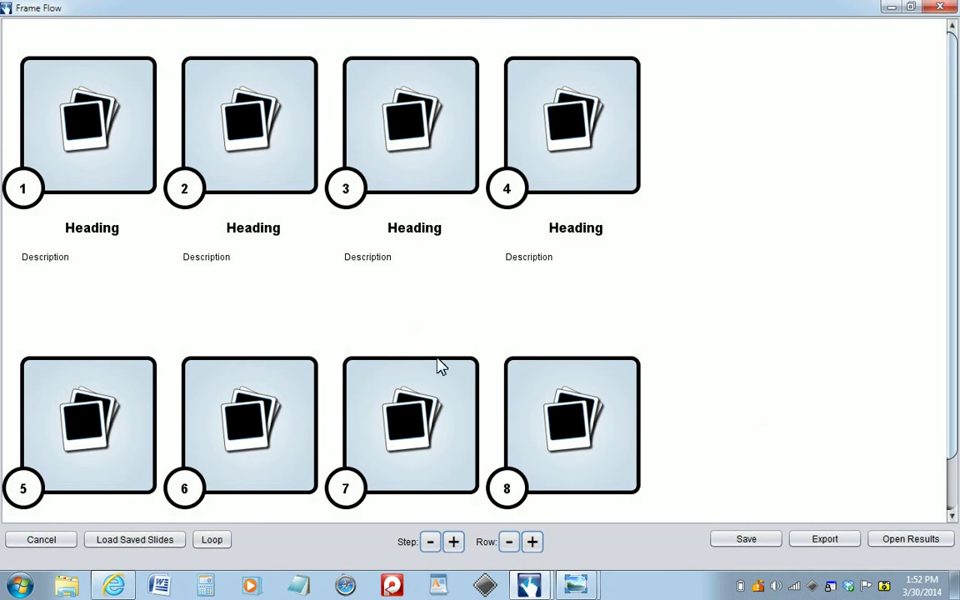
{"action": "left_click", "coordinate": [92, 130]}
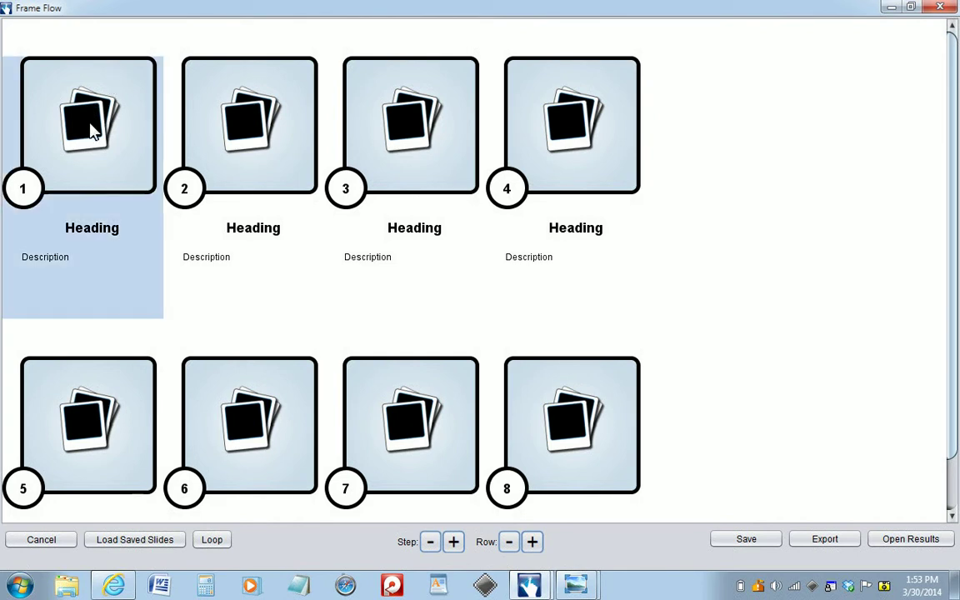
{"action": "left_click", "coordinate": [92, 130]}
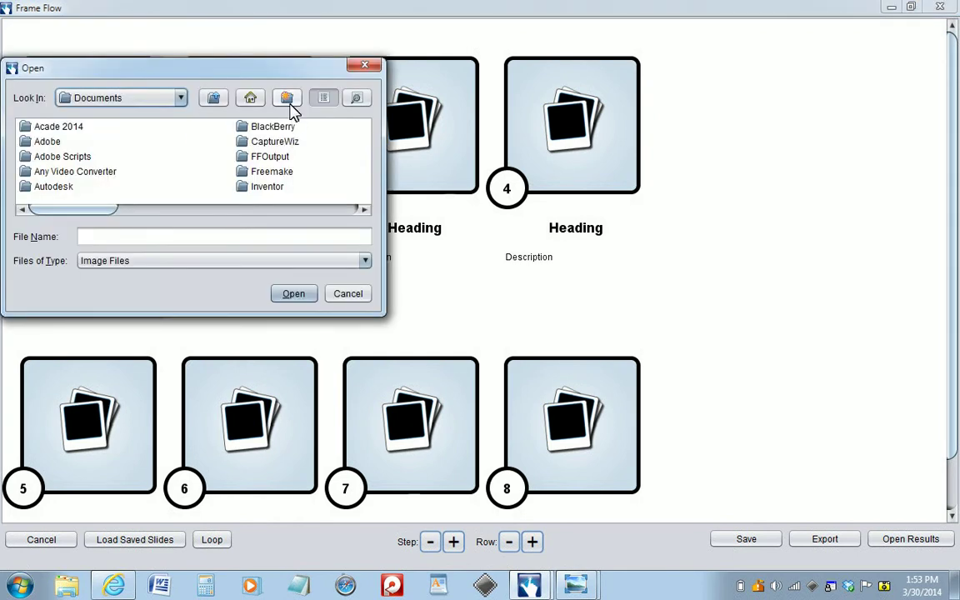
{"action": "left_click", "coordinate": [250, 98]}
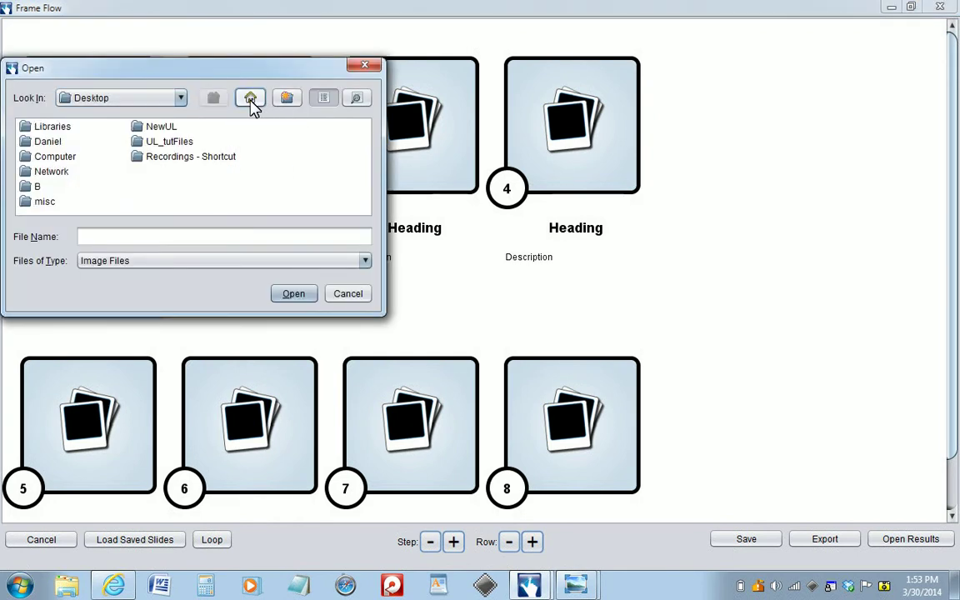
{"action": "double_click", "coordinate": [180, 142]}
{"action": "double_click", "coordinate": [58, 141]}
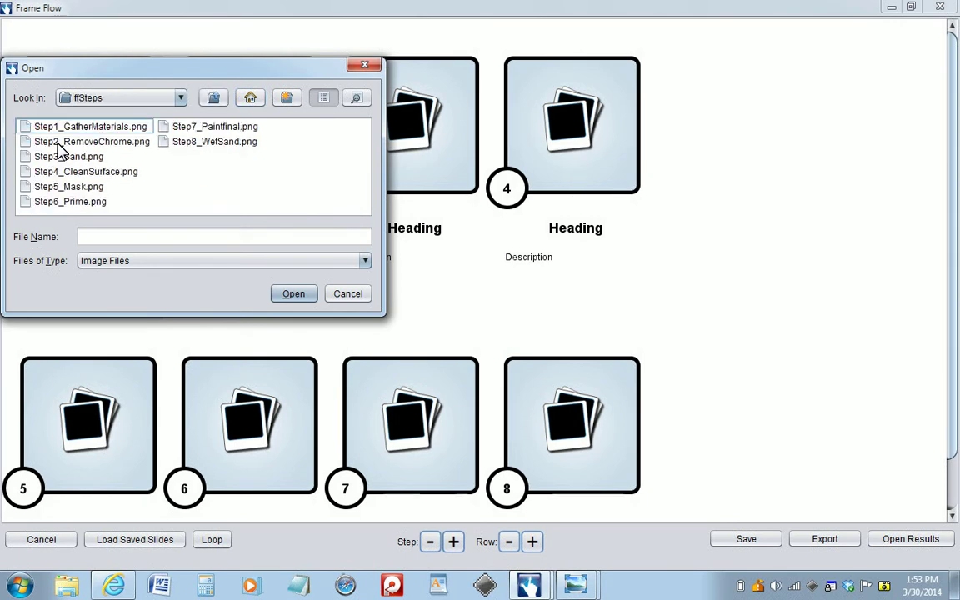
{"action": "left_click", "coordinate": [77, 126]}
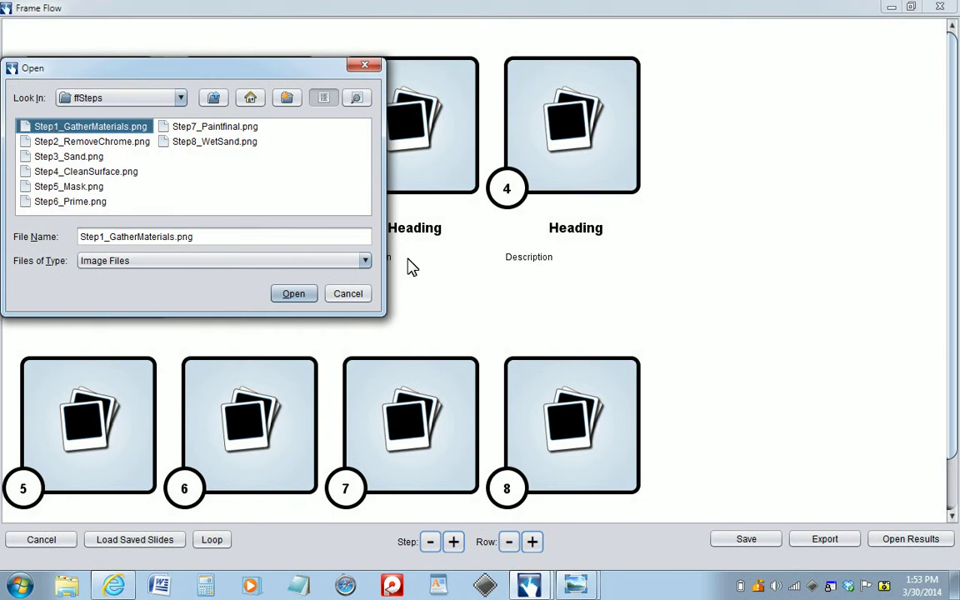
{"action": "left_click", "coordinate": [305, 293]}
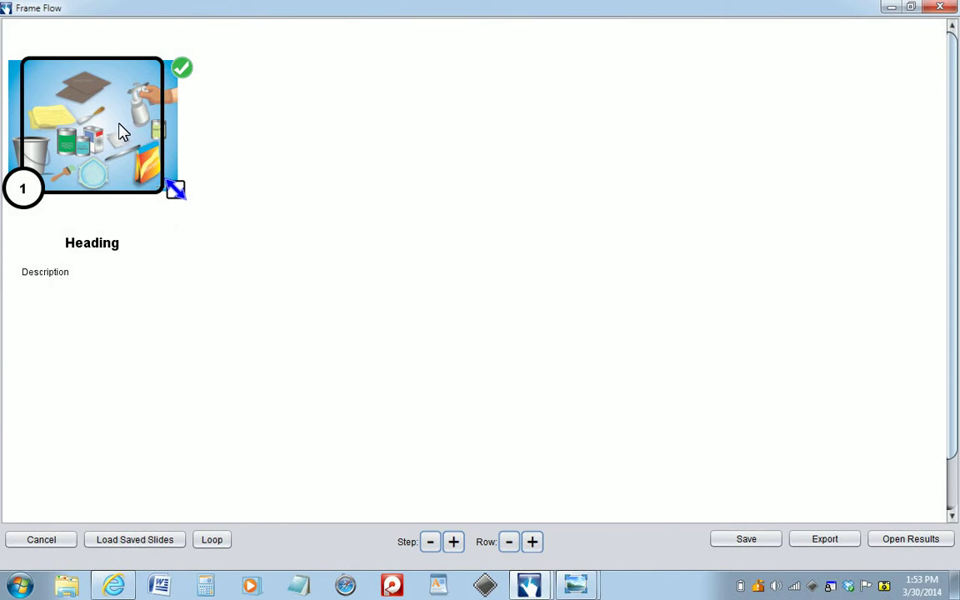
- Reposition and shrink slide 1's painting-supplies picture to fit its frame, then accept
{"action": "left_click_drag", "start_coordinate": [134, 130], "coordinate": [121, 129]}
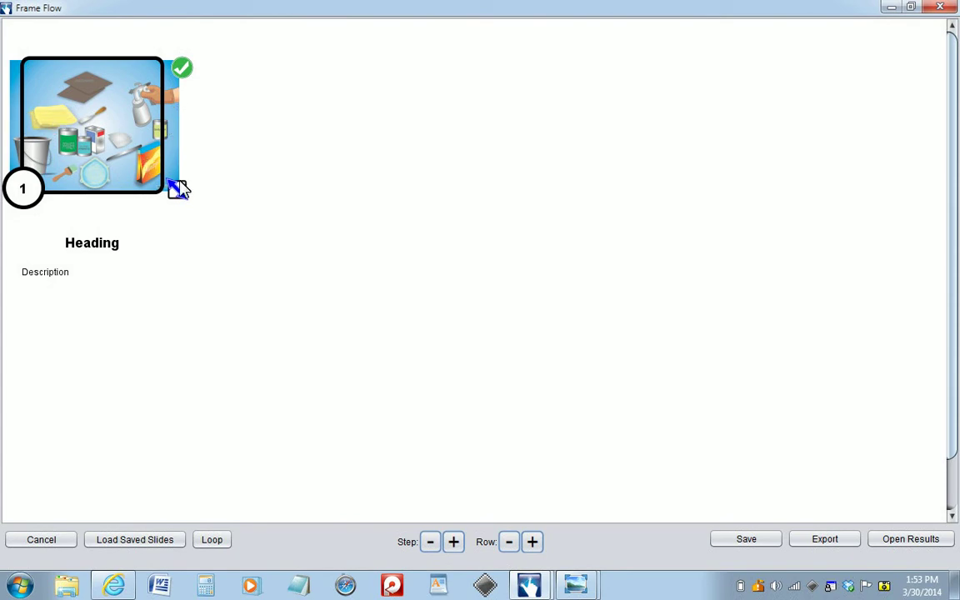
{"action": "left_click_drag", "start_coordinate": [177, 191], "coordinate": [159, 178]}
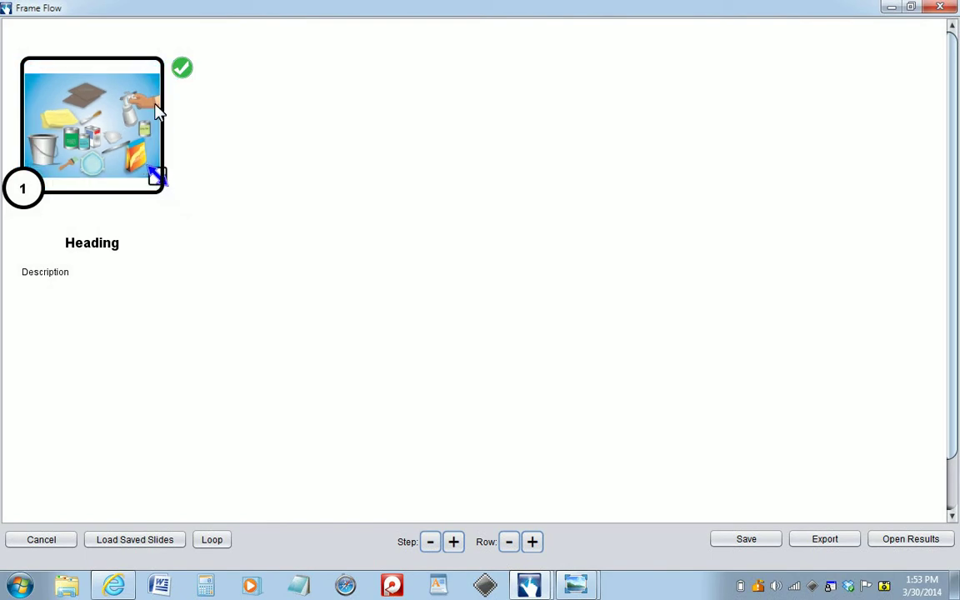
{"action": "left_click", "coordinate": [182, 67]}
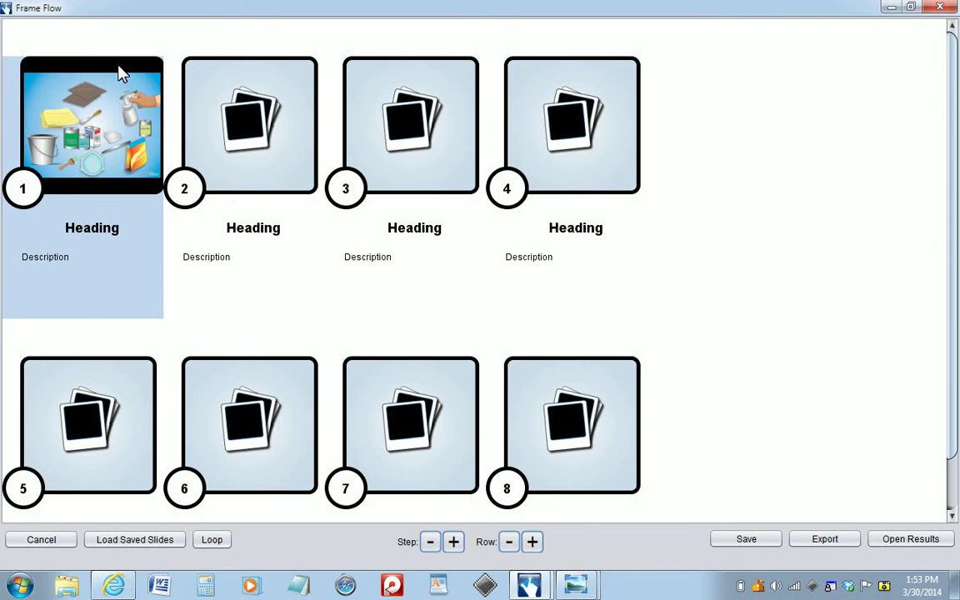
- Load Step2_RemoveChrome.png from Desktop > UL_tutFiles > ffSteps into slide 2 and accept it
{"action": "double_click", "coordinate": [267, 142]}
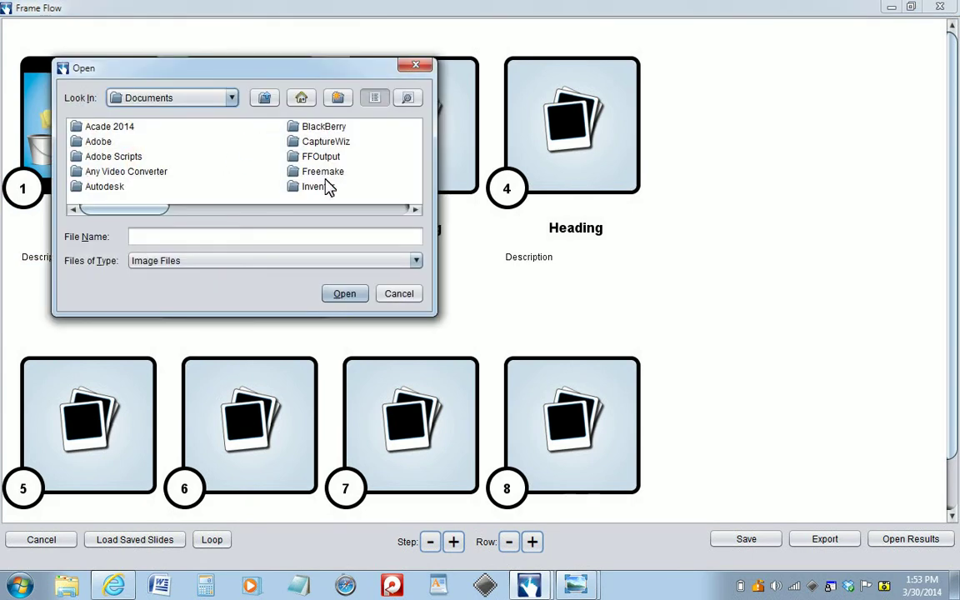
{"action": "left_click", "coordinate": [301, 99]}
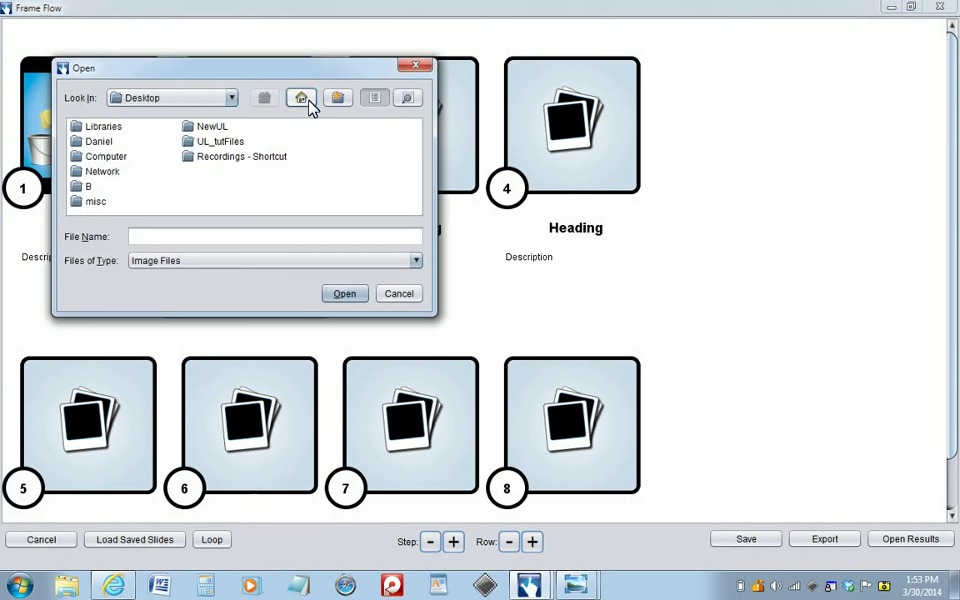
{"action": "double_click", "coordinate": [235, 145]}
{"action": "double_click", "coordinate": [100, 142]}
{"action": "left_click", "coordinate": [118, 143]}
{"action": "left_click", "coordinate": [338, 294]}
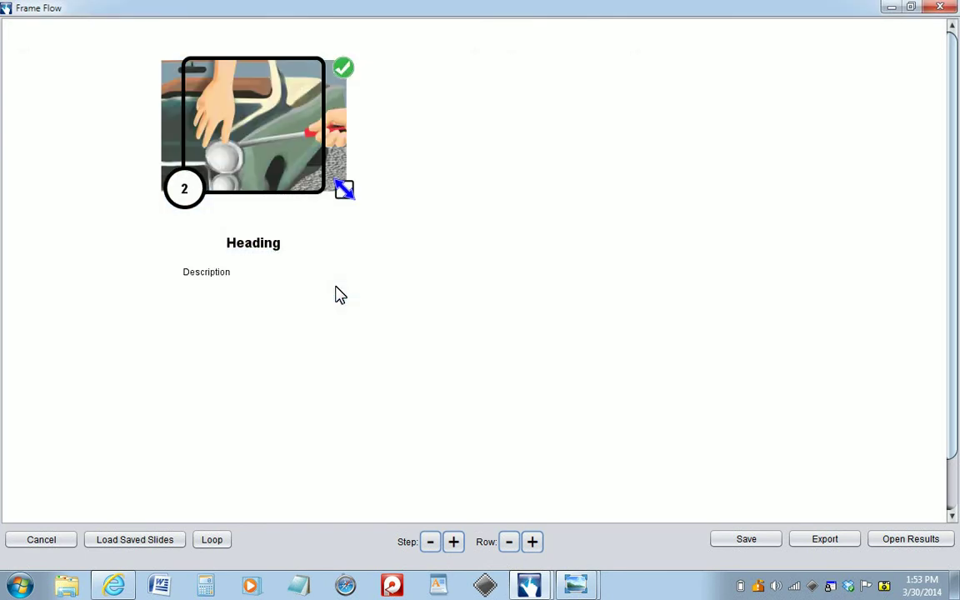
{"action": "left_click", "coordinate": [344, 70]}
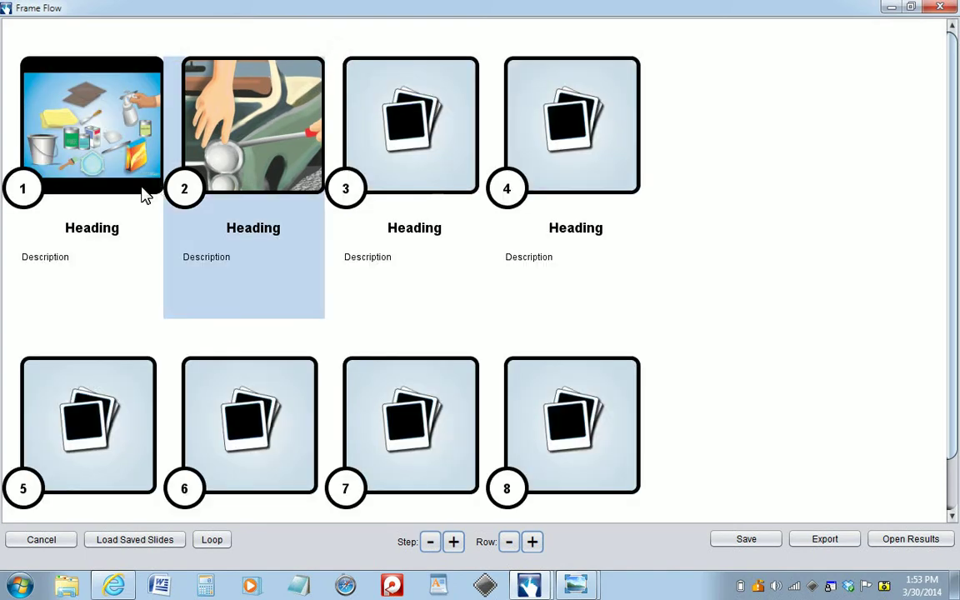
- Title slide 1 'Gather Materials' with filler description 'asdfasfsdfsadf'
{"action": "double_click", "coordinate": [115, 229]}
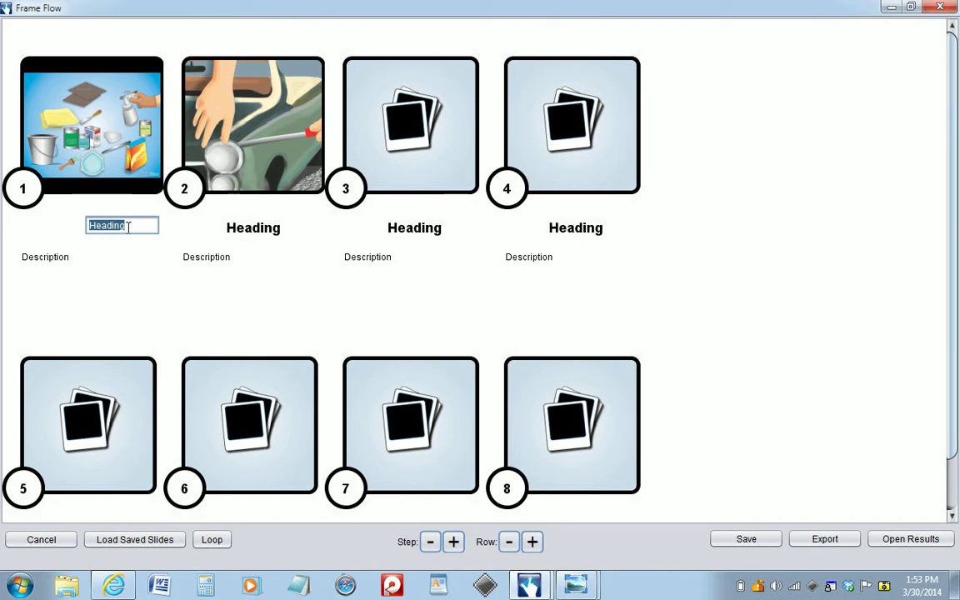
{"action": "type", "text": "Gather Materials"}
{"action": "key", "text": "Return"}
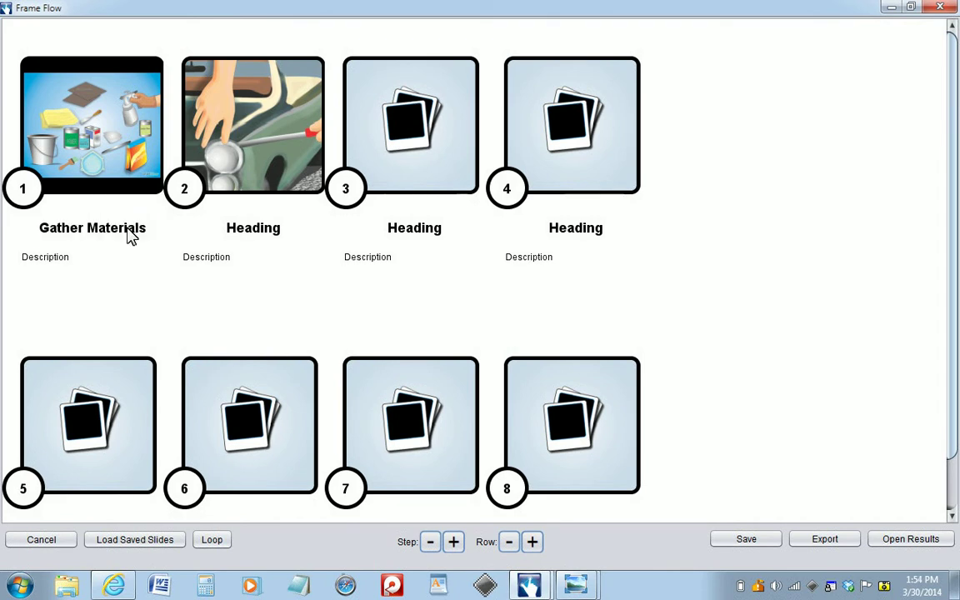
{"action": "left_click", "coordinate": [60, 258]}
{"action": "type", "text": "asdfasfsdfsadf"}
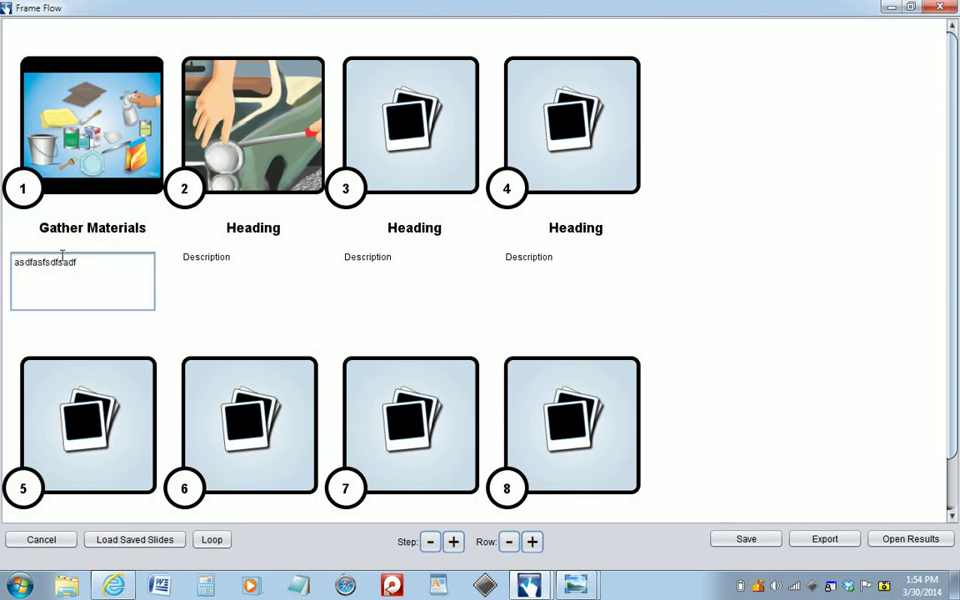
{"action": "key", "text": "Return"}
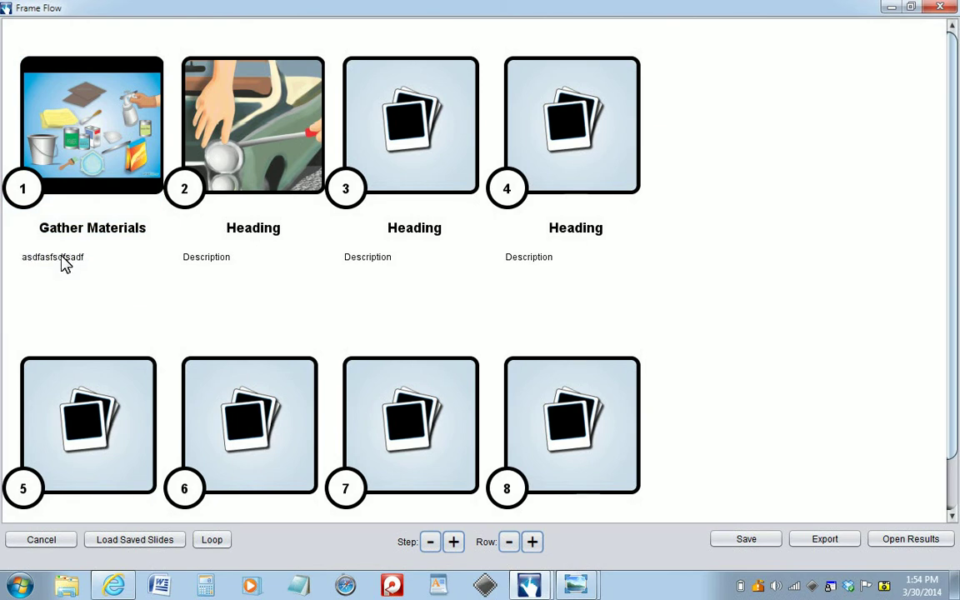
- Title slide 2 'Remove Chrome' with filler description 'asdfasdf'
{"action": "left_click", "coordinate": [261, 230]}
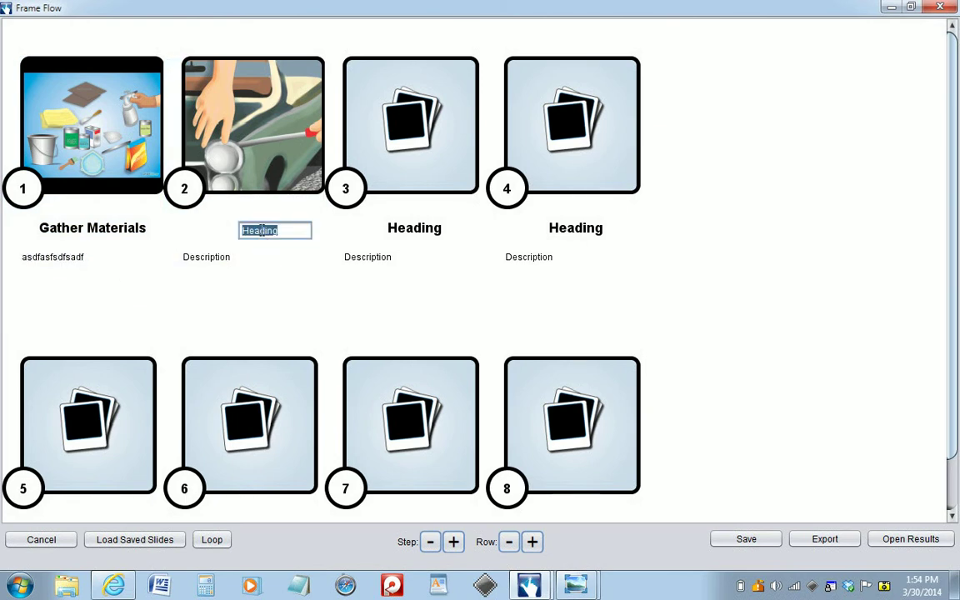
{"action": "type", "text": "Remove Chrome"}
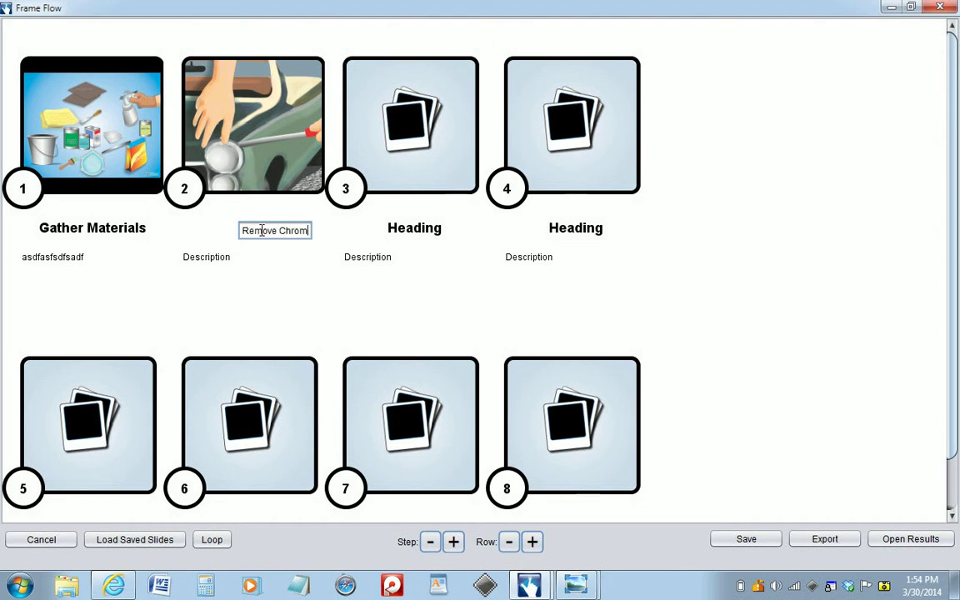
{"action": "key", "text": "Return"}
{"action": "left_click", "coordinate": [230, 259]}
{"action": "type", "text": "asdfasdf"}
{"action": "key", "text": "Return"}
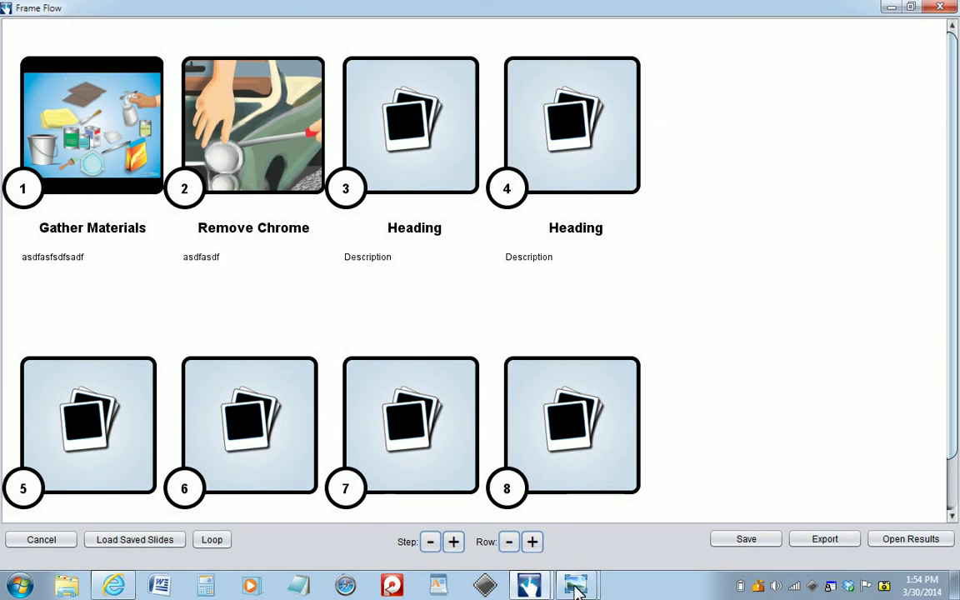
{"action": "mouse_move", "coordinate": [575, 587]}
{"action": "left_click", "coordinate": [558, 548]}
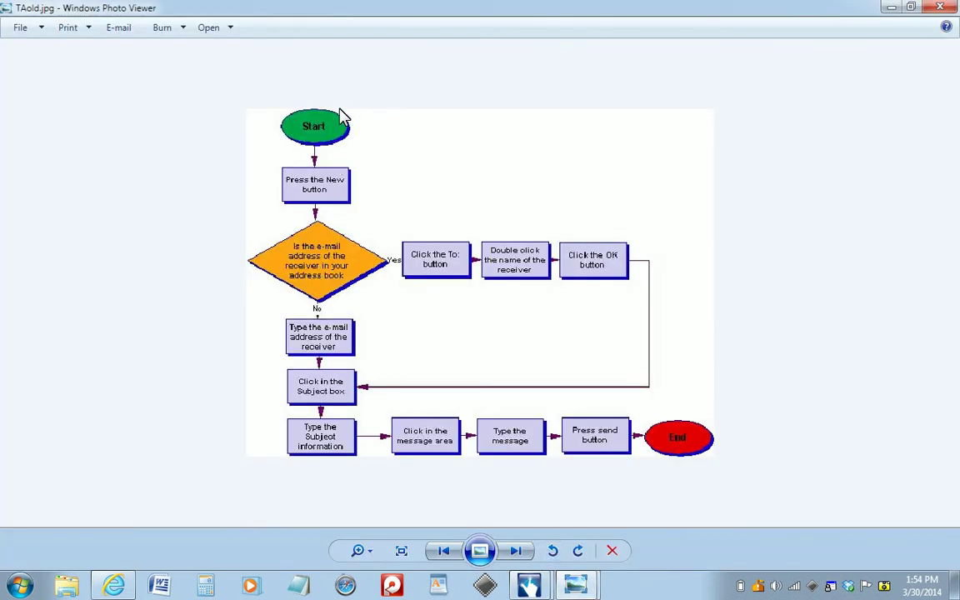
{"action": "left_click", "coordinate": [890, 7]}
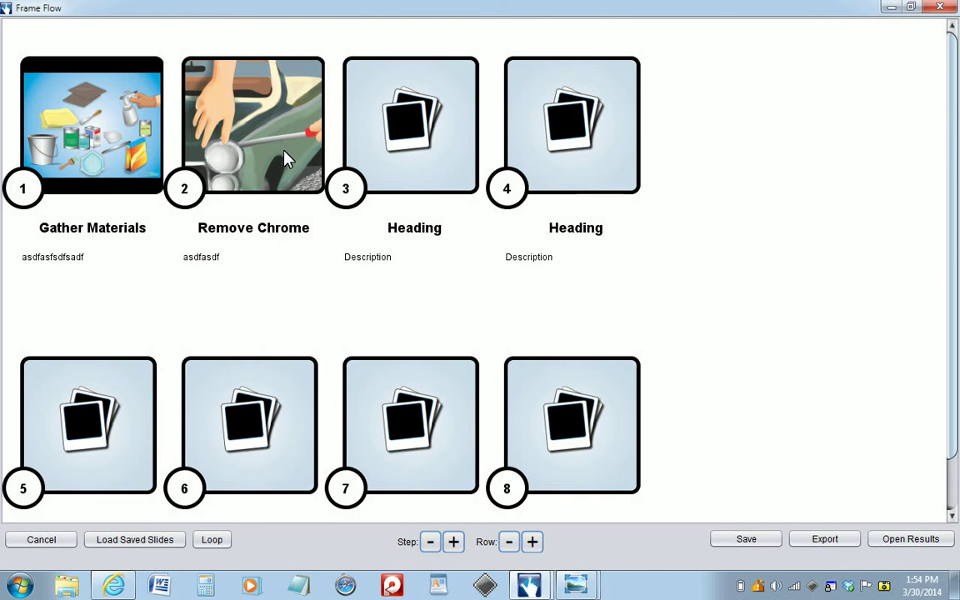
- Head slide 3 with '3' and drag it ahead of Remove Chrome into second position
{"action": "double_click", "coordinate": [427, 230]}
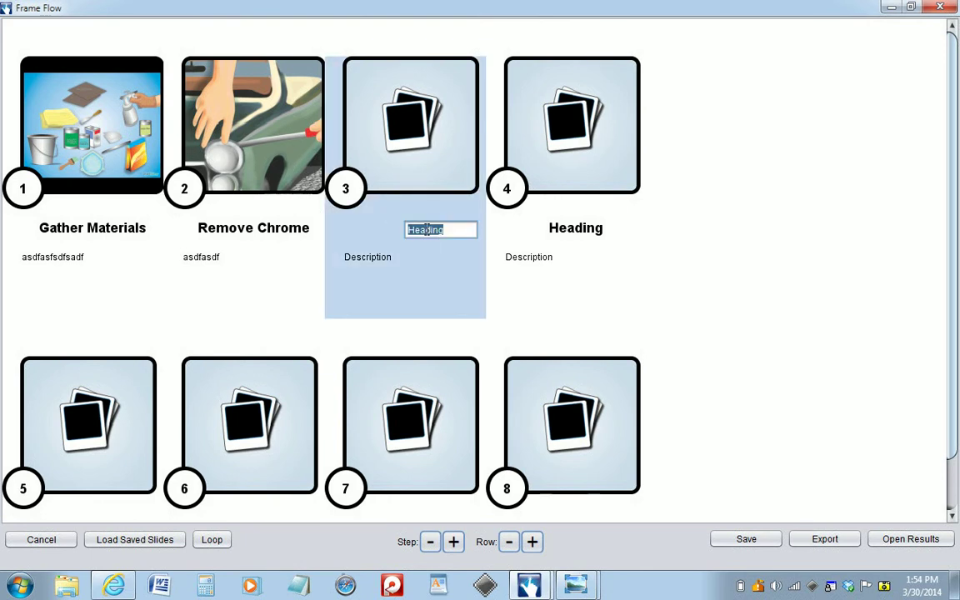
{"action": "type", "text": "3"}
{"action": "key", "text": "Return"}
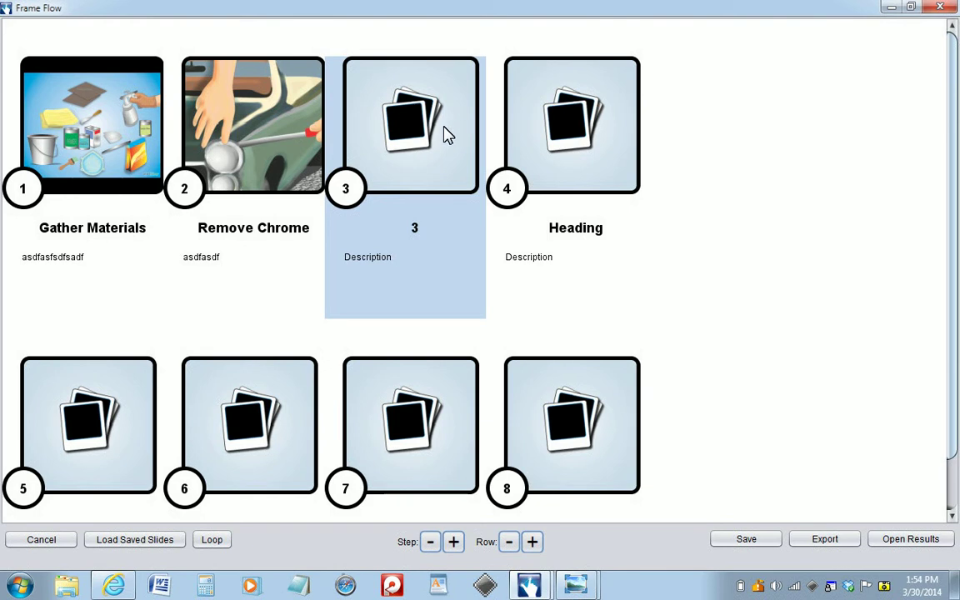
{"action": "left_click", "coordinate": [426, 150]}
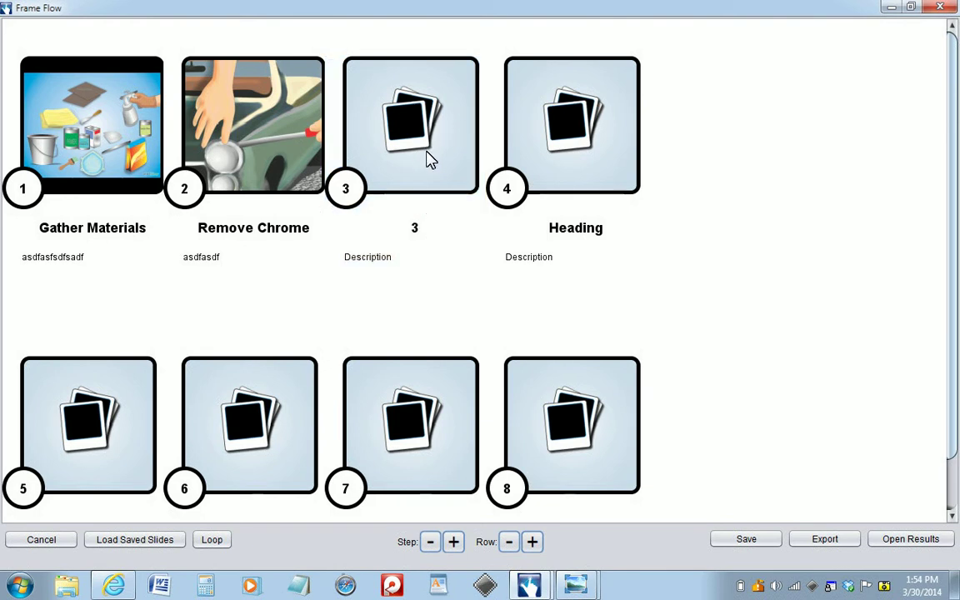
{"action": "left_click_drag", "start_coordinate": [215, 158], "coordinate": [176, 154]}
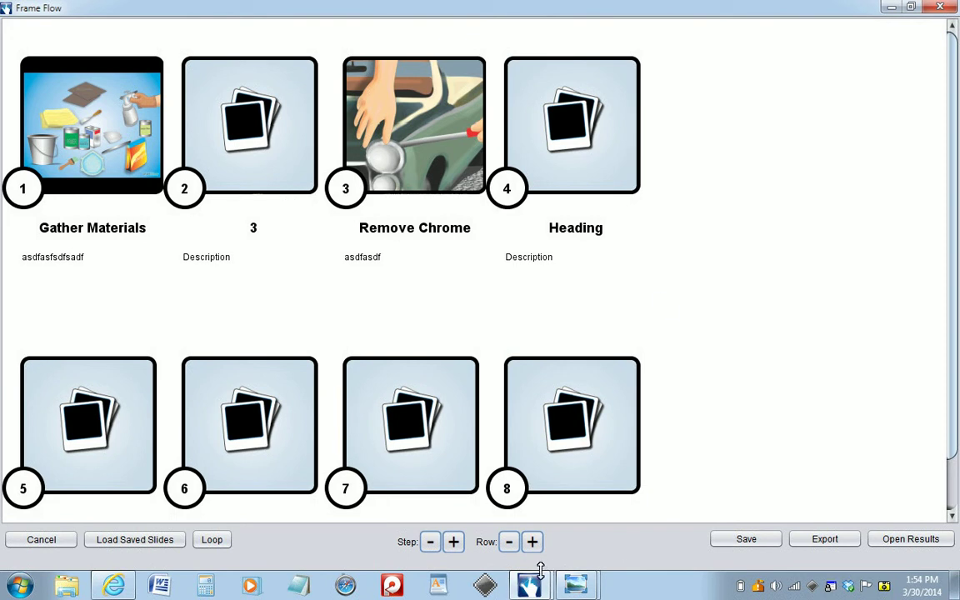
{"action": "mouse_move", "coordinate": [533, 588]}
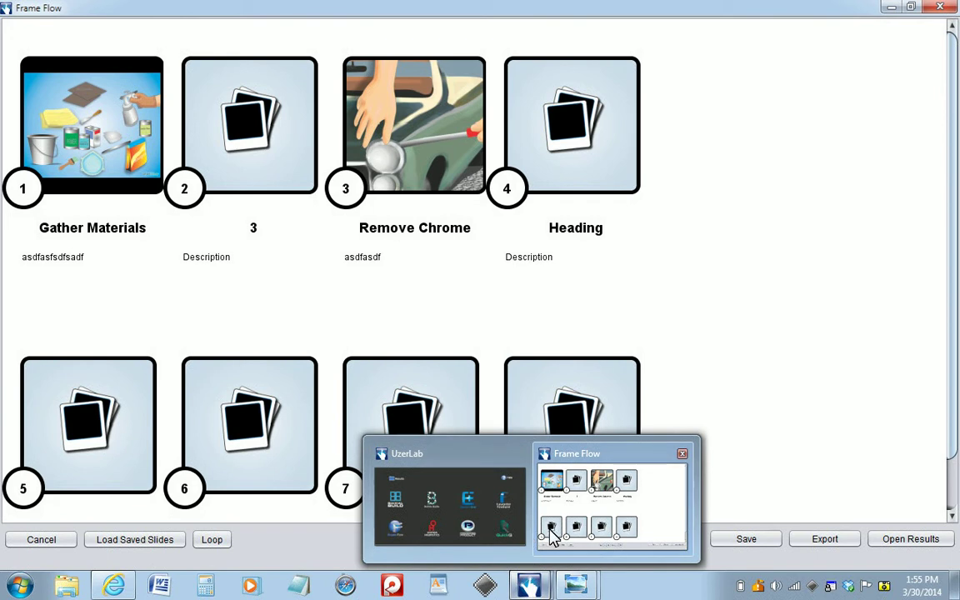